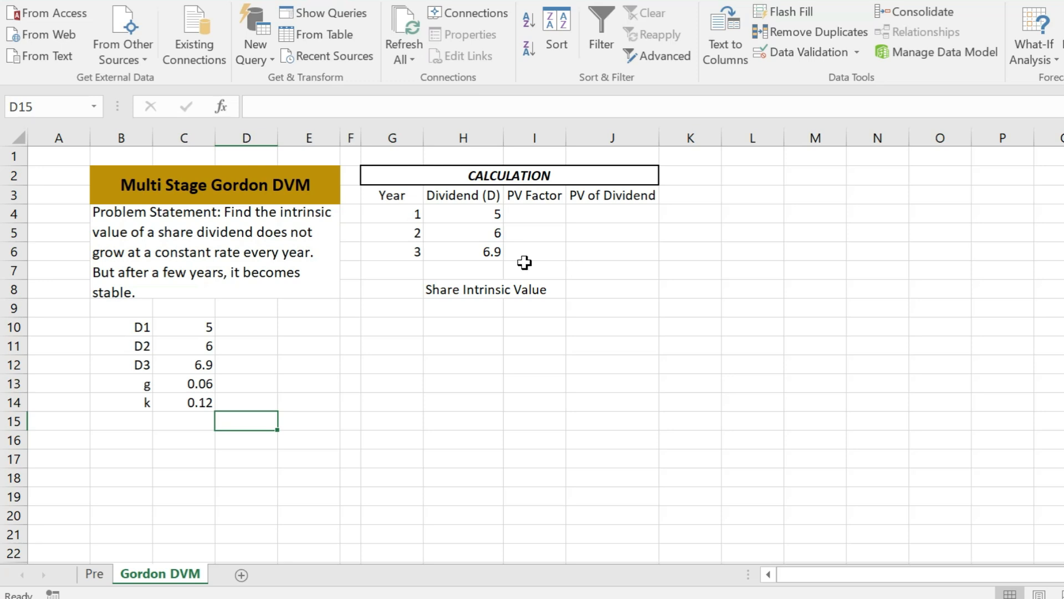
Enter the PV factor formula =1/(1+$C$14) for year 1 in I4, anchoring the k cell absolutely
click(534, 214)
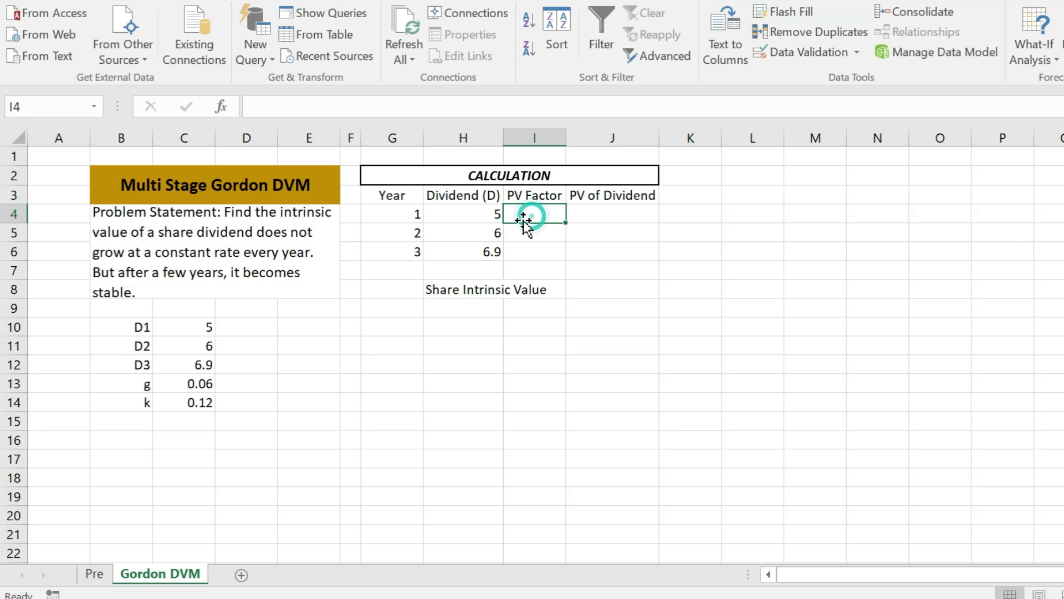
text(=1/(1+)
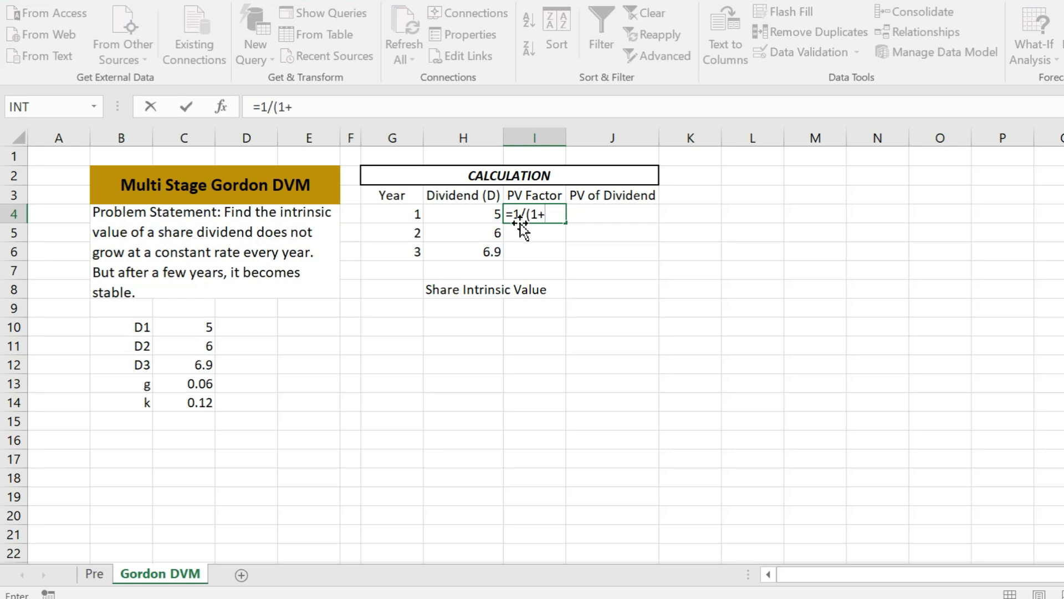
click(192, 406)
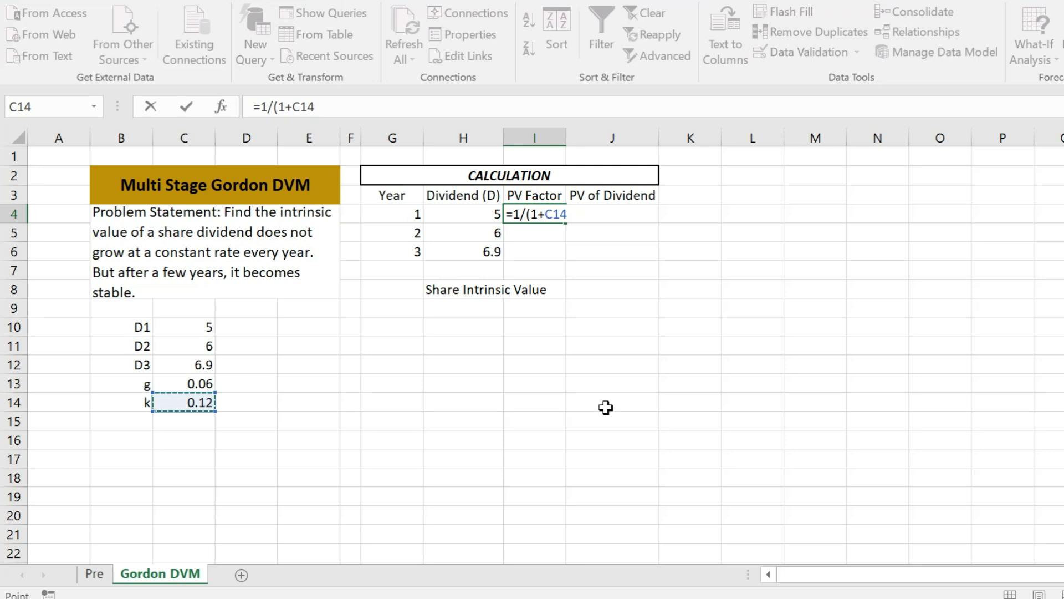
key(F2)
key(Left)
key(Left)
key(Left)
text($C)
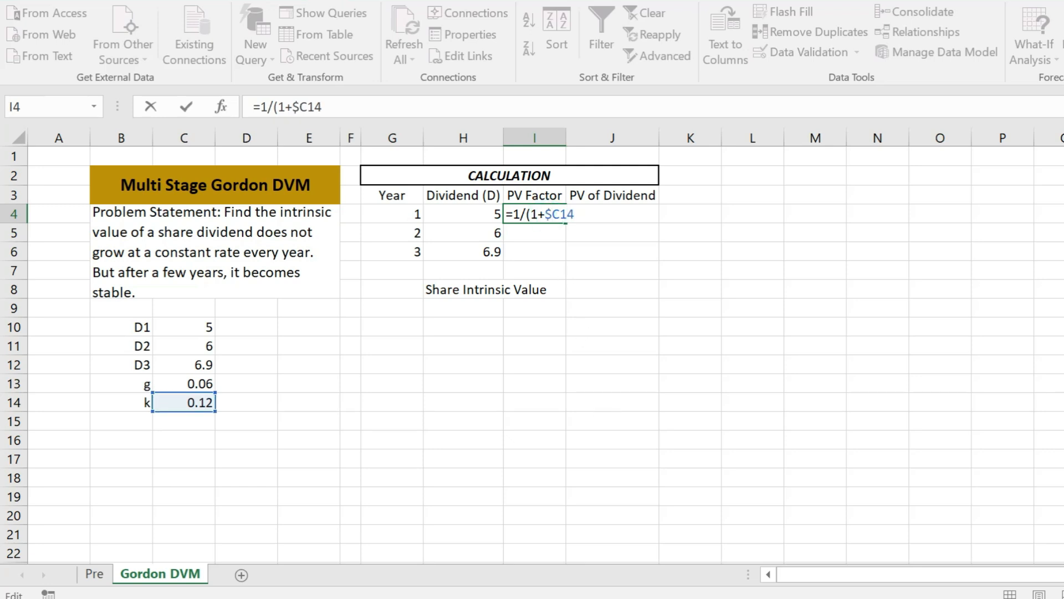
text($)
key(Right)
key(Right)
text())
key(Return)
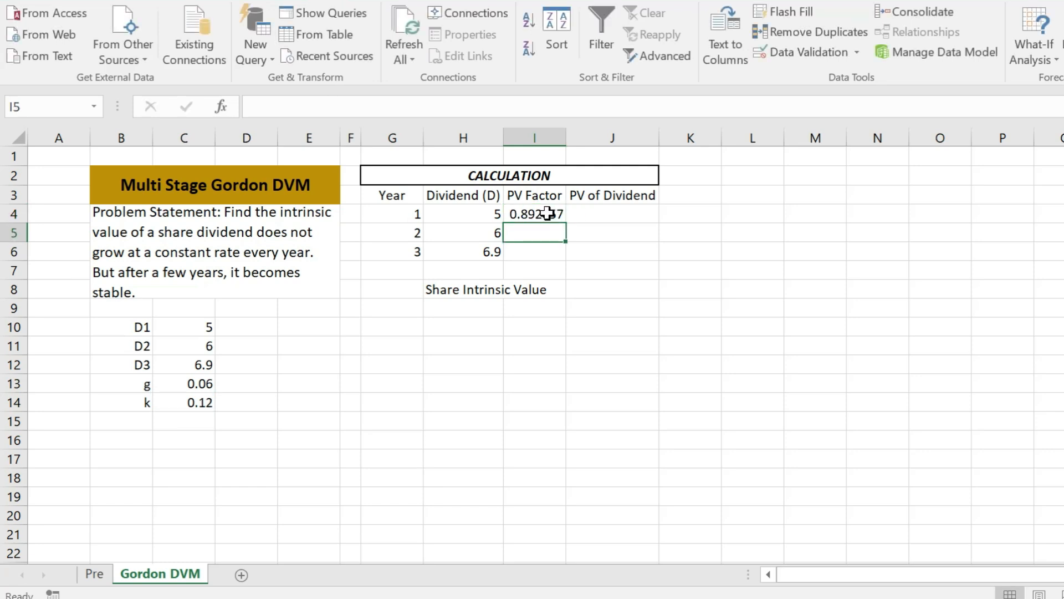
Compute the year 1 PV of dividend in J4 as the dividend times the PV factor
click(588, 212)
text(=)
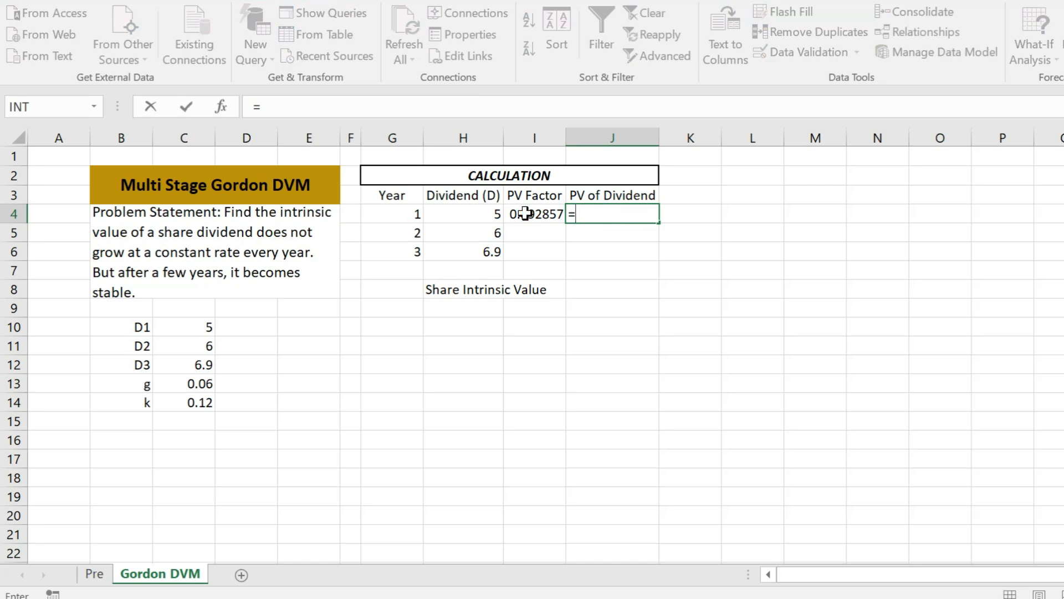
click(484, 215)
text(*)
click(518, 215)
key(Return)
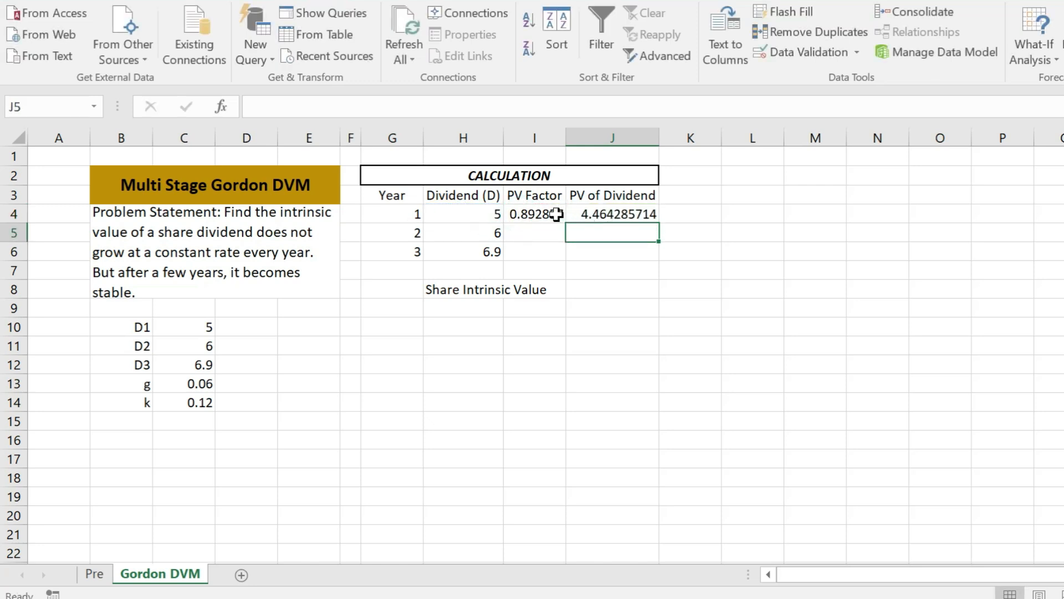
Fill the PV factor and PV of dividend formulas down from row 4 to rows 5 and 6
click(554, 214)
shift+click(604, 214)
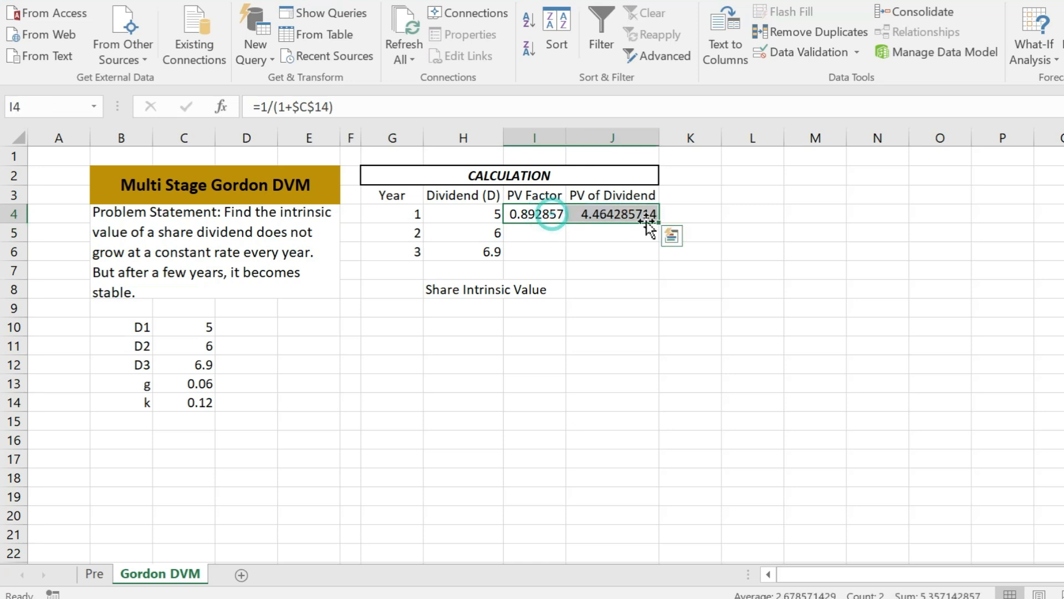
drag(648, 222, 661, 261)
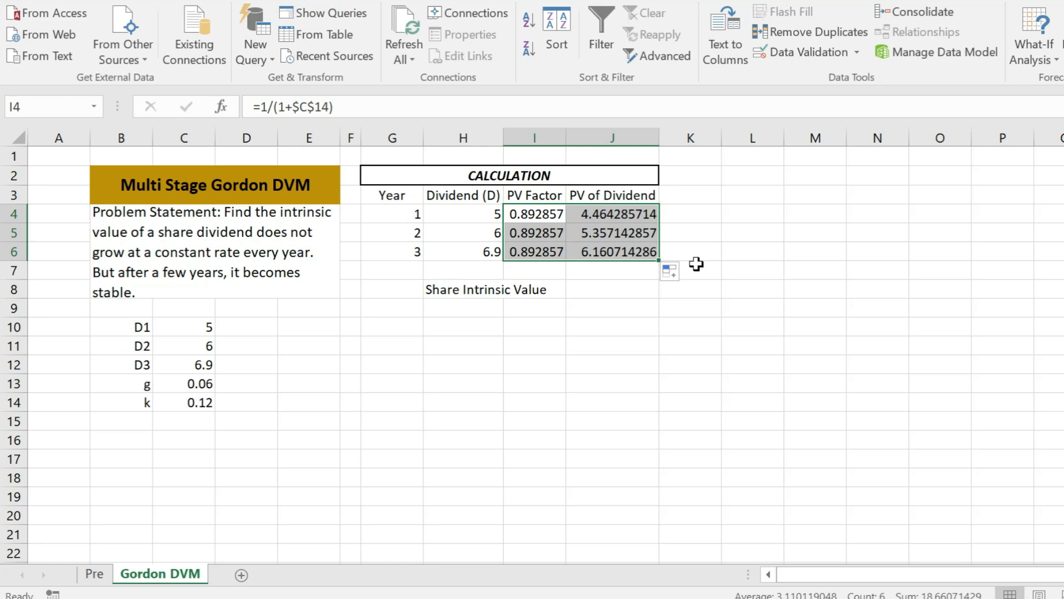
Raise the I4 PV factor to the power of the year in G4, then copy it down to I5:I6
double_click(537, 254)
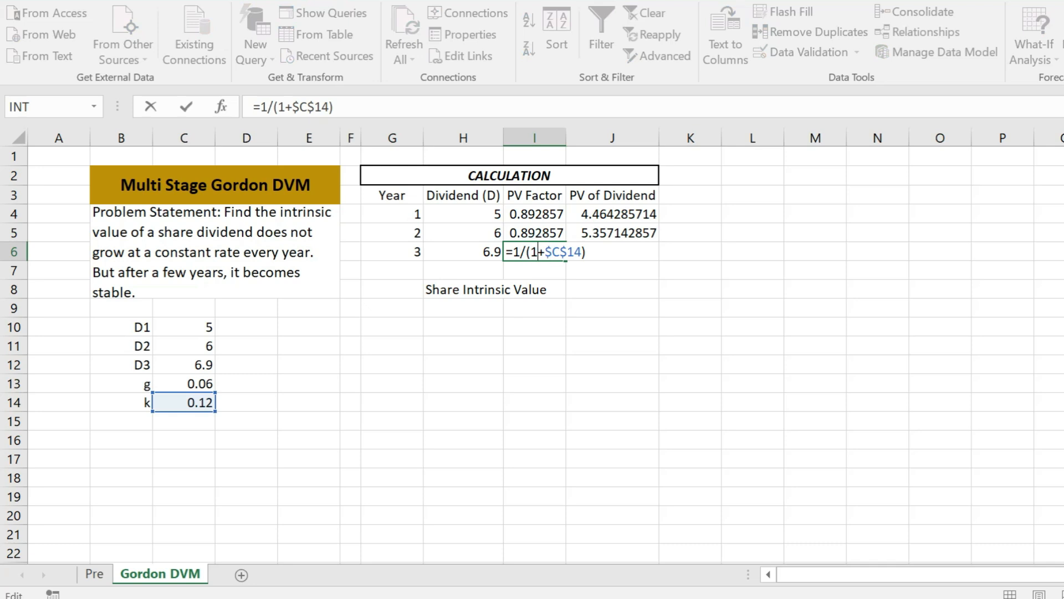
click(557, 213)
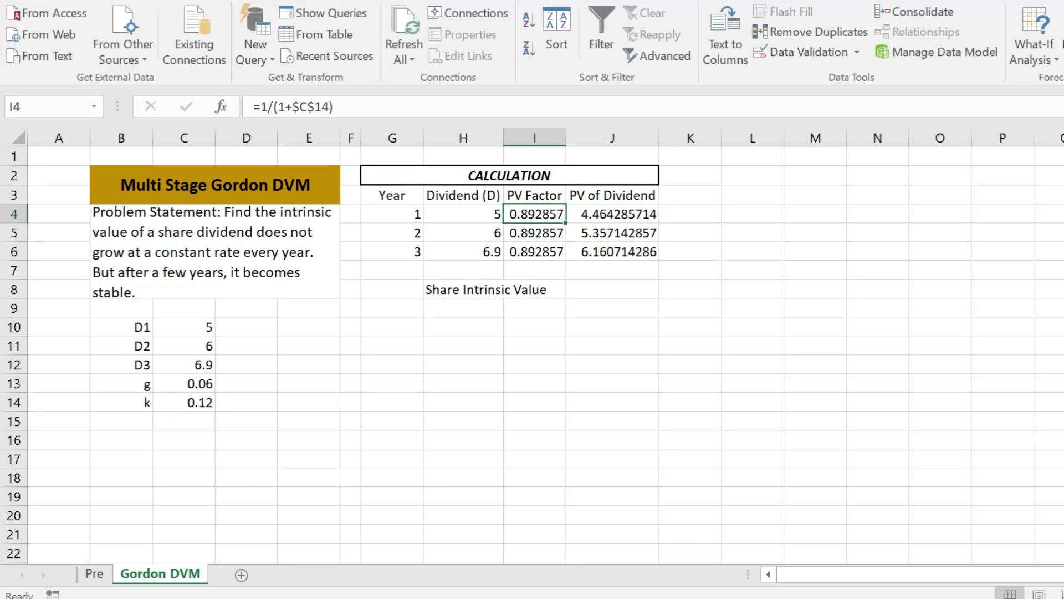
double_click(558, 214)
click(587, 213)
text(^)
click(393, 214)
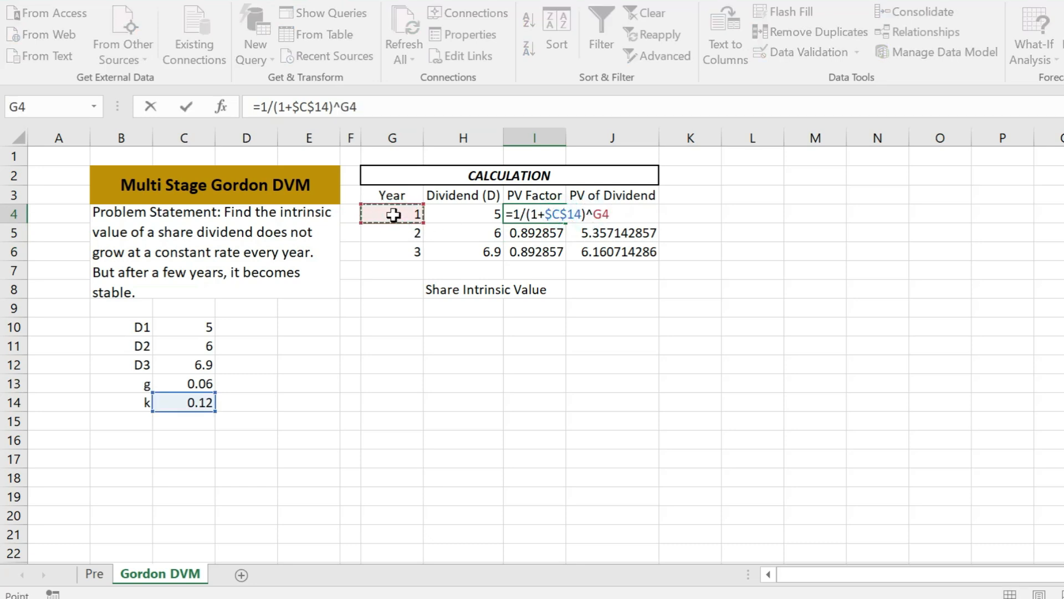
key(Return)
click(547, 213)
drag(565, 223, 567, 256)
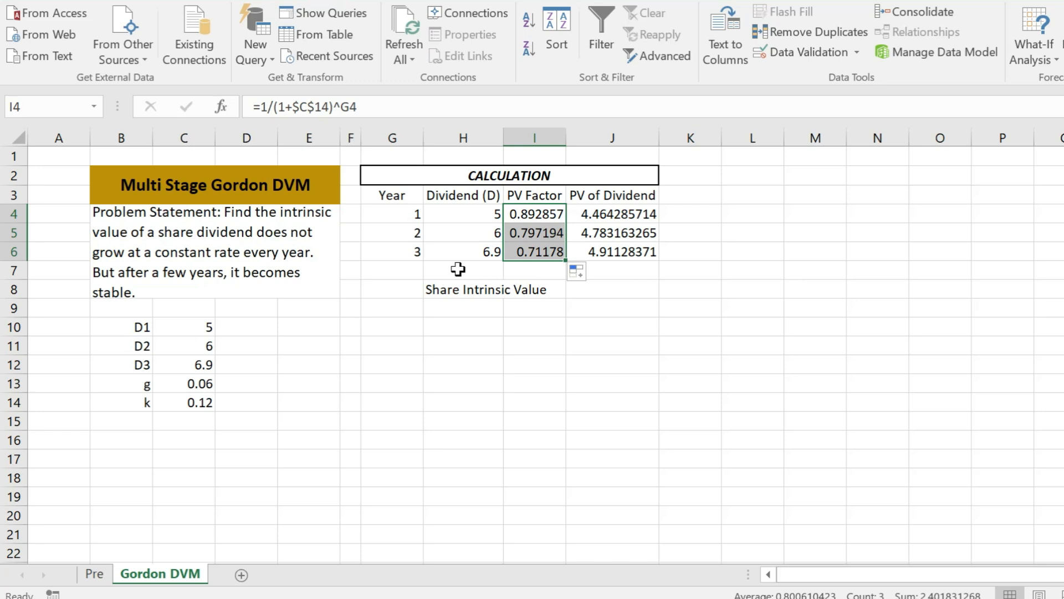
Enter year 4 in G7
click(412, 272)
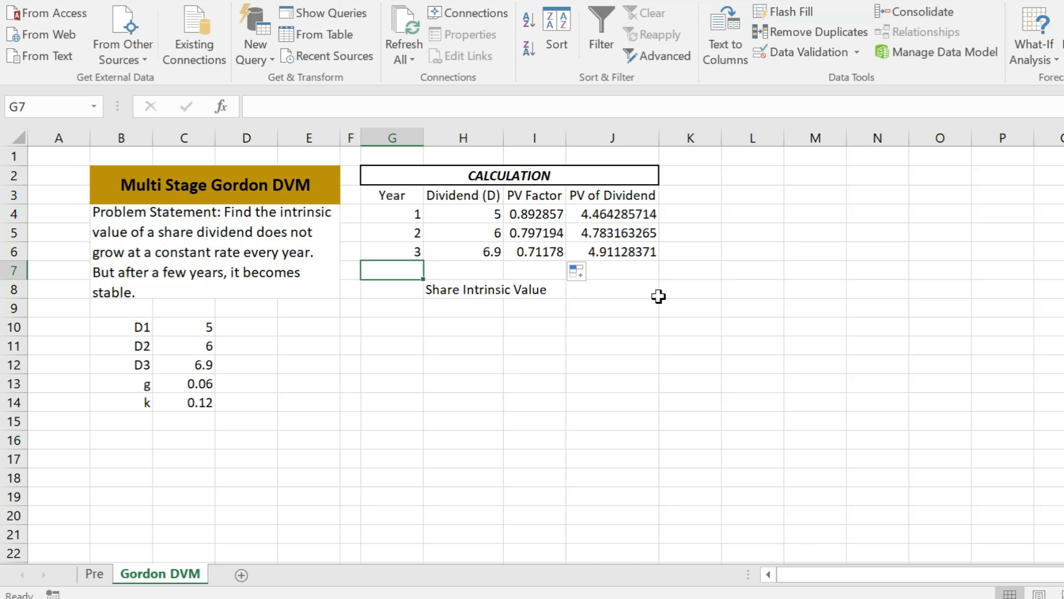
text(4)
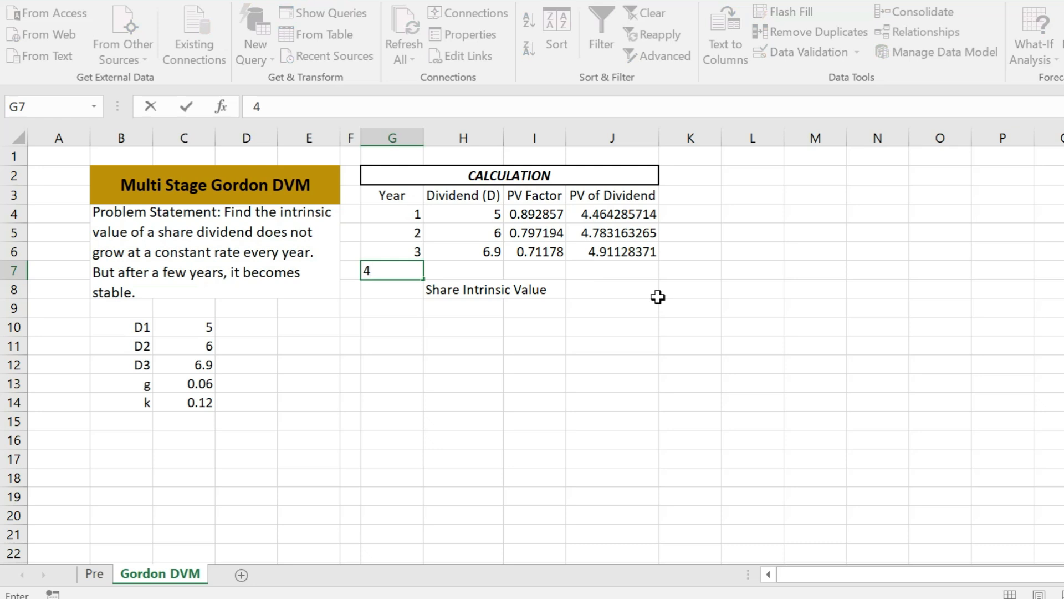
key(Tab)
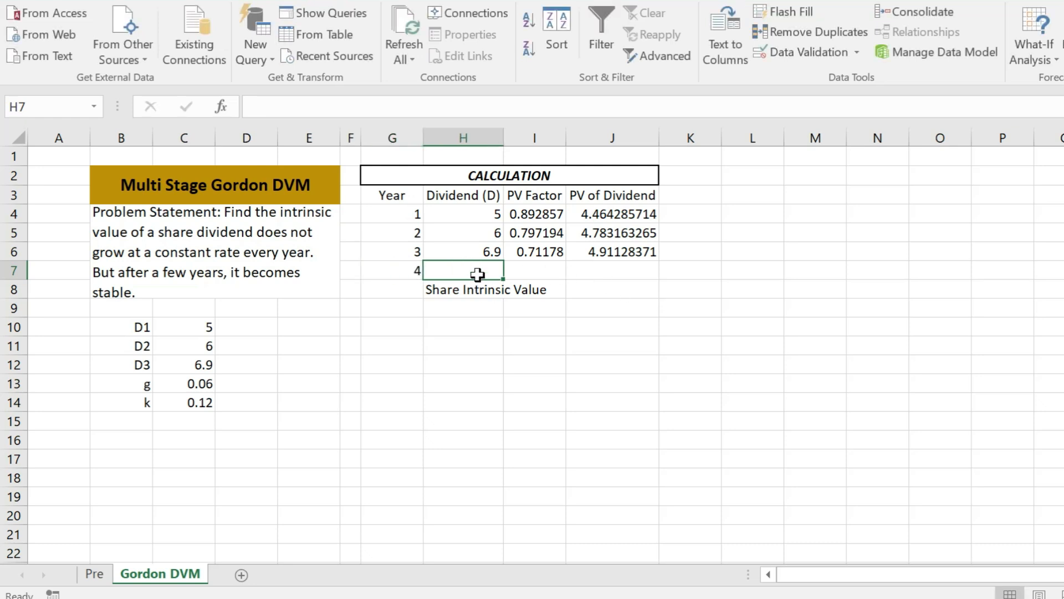
Compute the year 4 dividend in H7 as =H6*(1+C13) using the growth rate g
text(=)
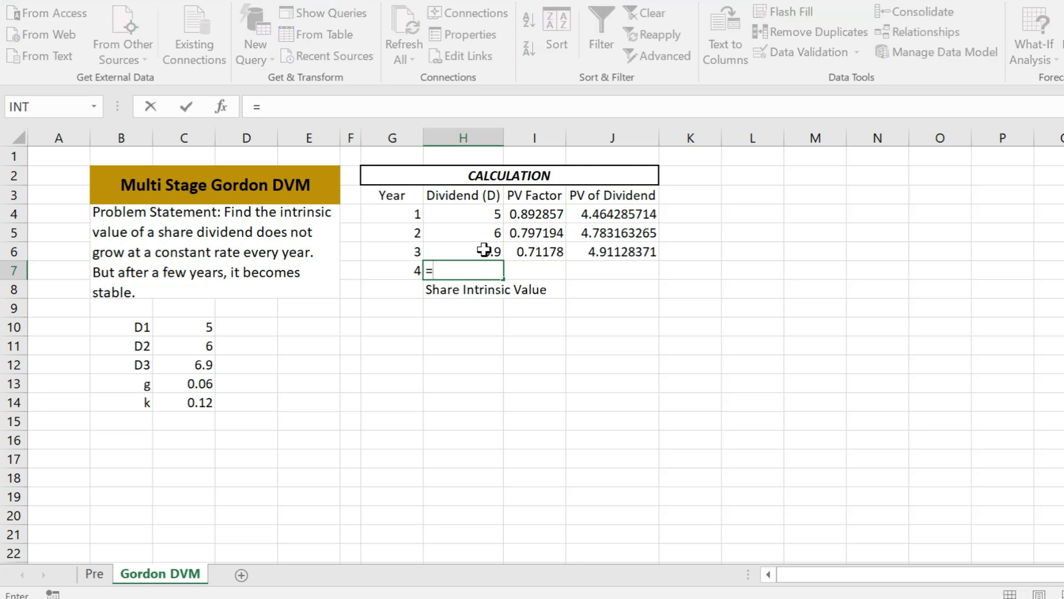
click(485, 249)
text(*()
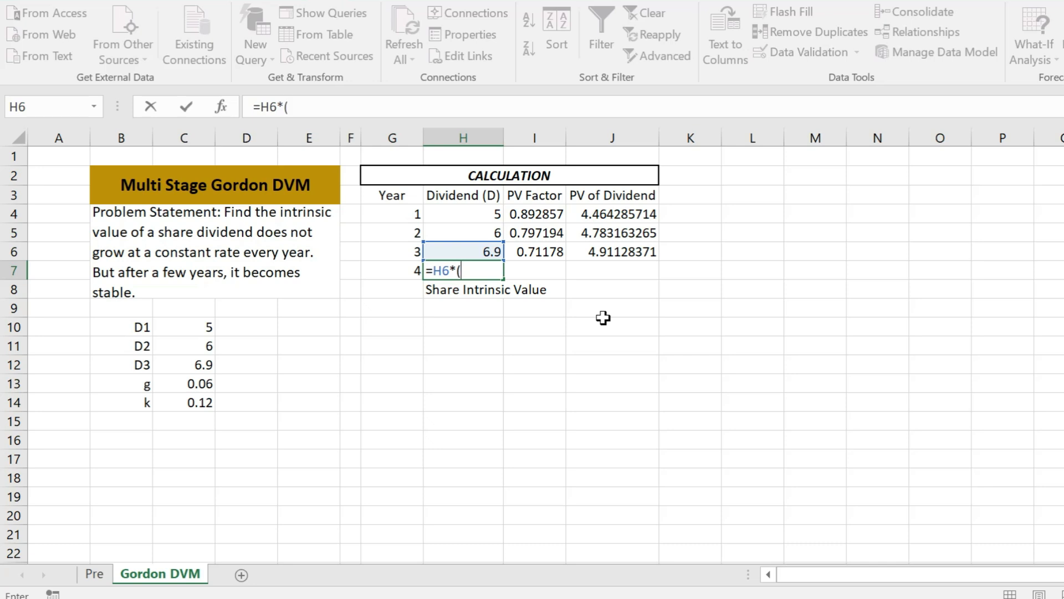
text(1+)
click(189, 384)
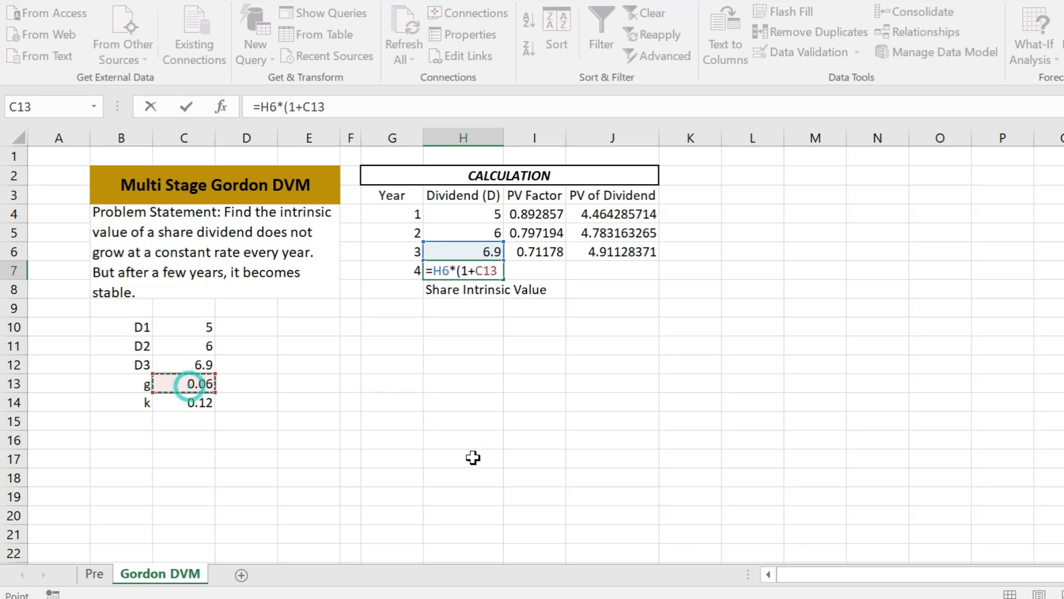
text())
key(Return)
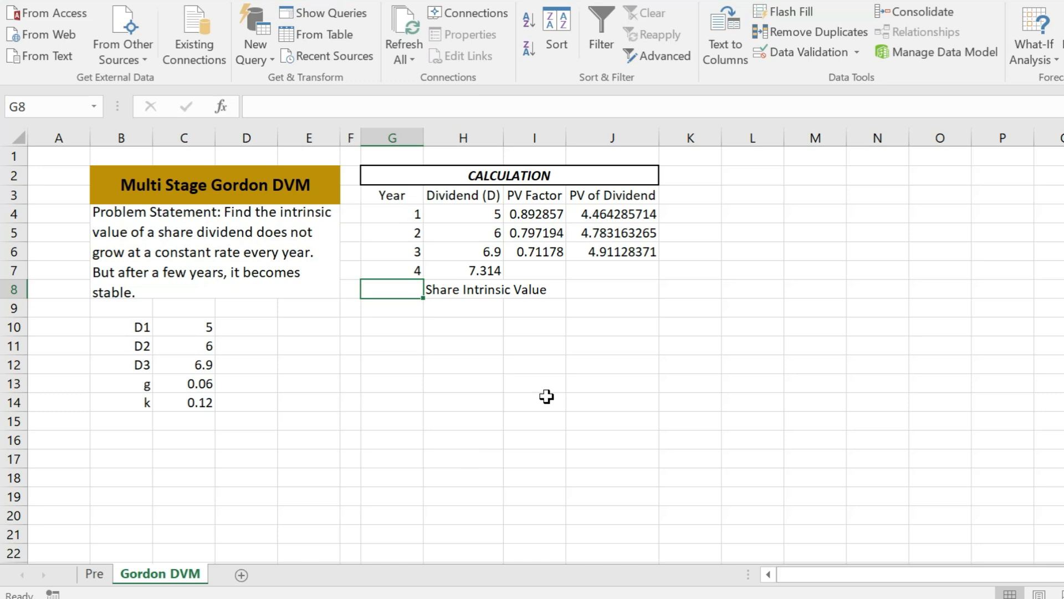
Compute the year 4 terminal value in I7 as =H7/(C14-C13)
click(511, 271)
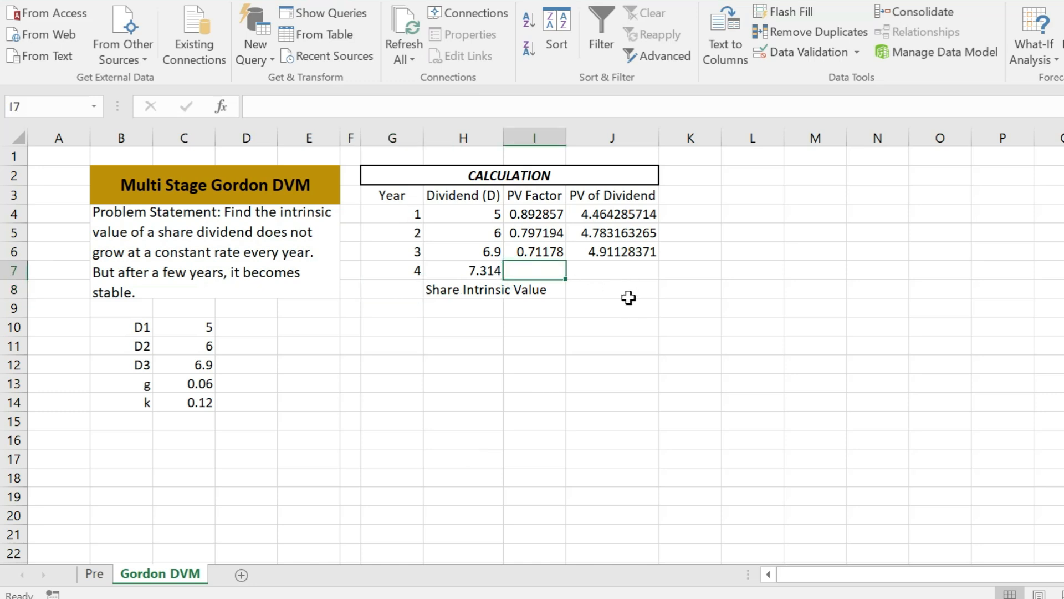
text(=)
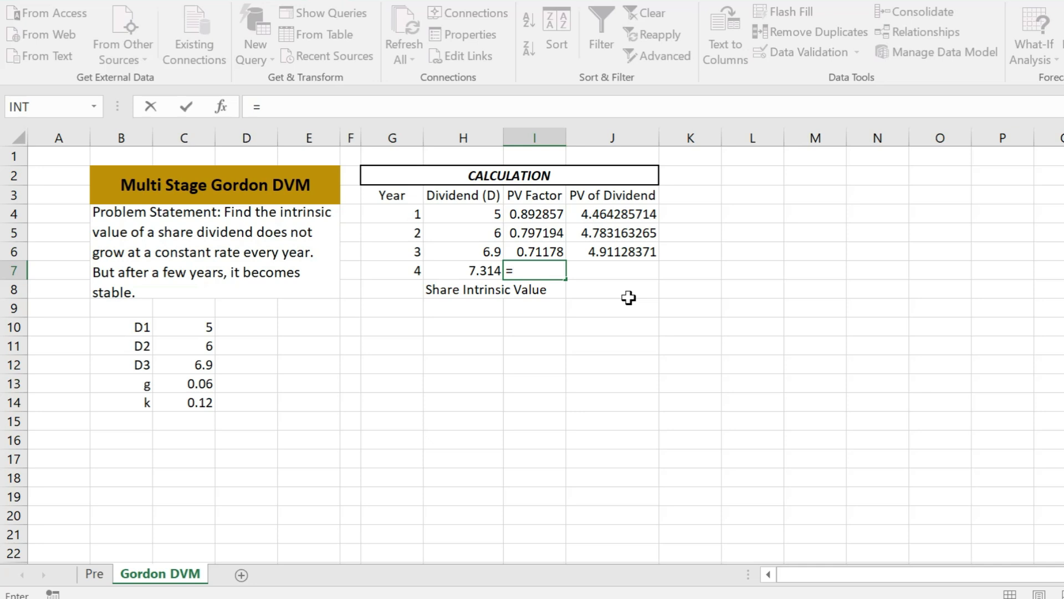
click(472, 271)
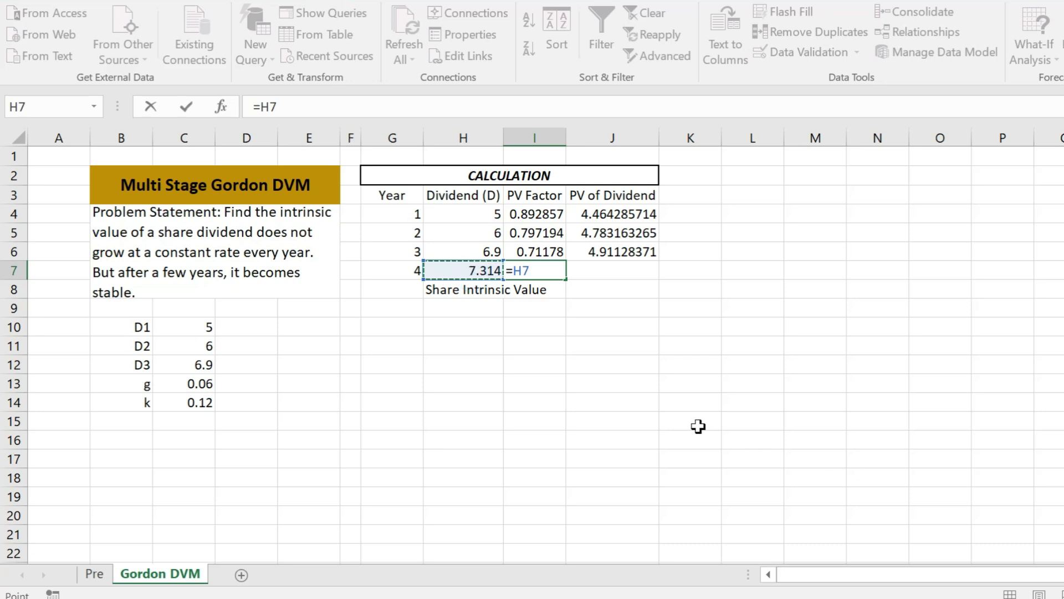
text(/()
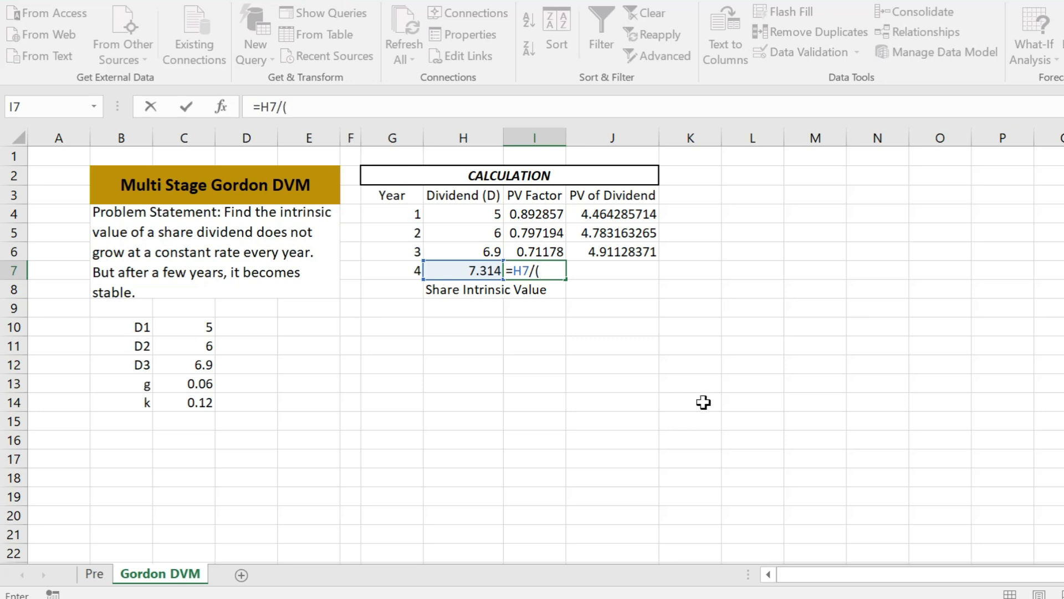
click(205, 406)
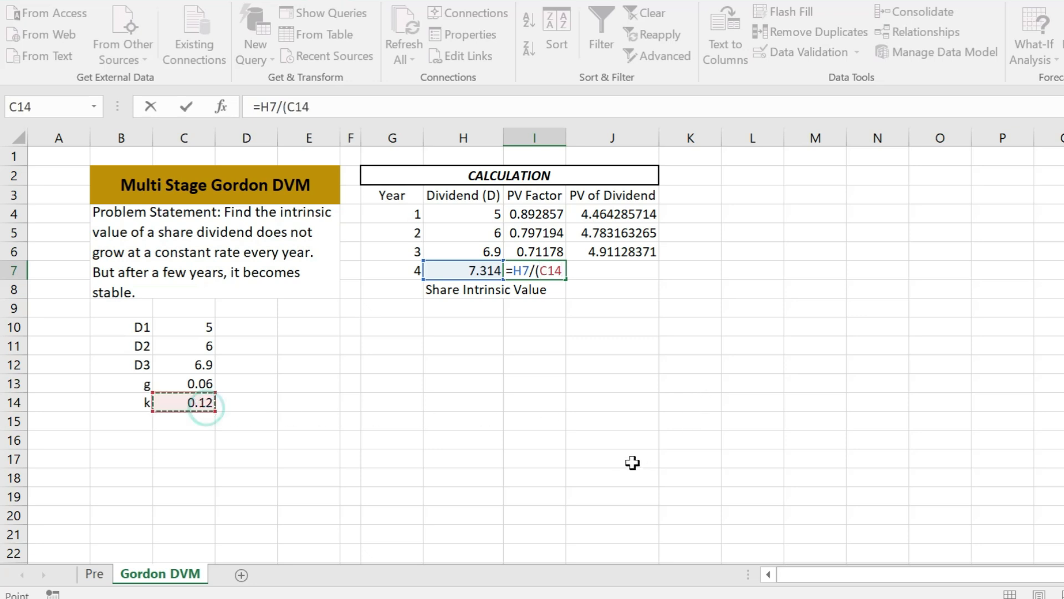
text(-)
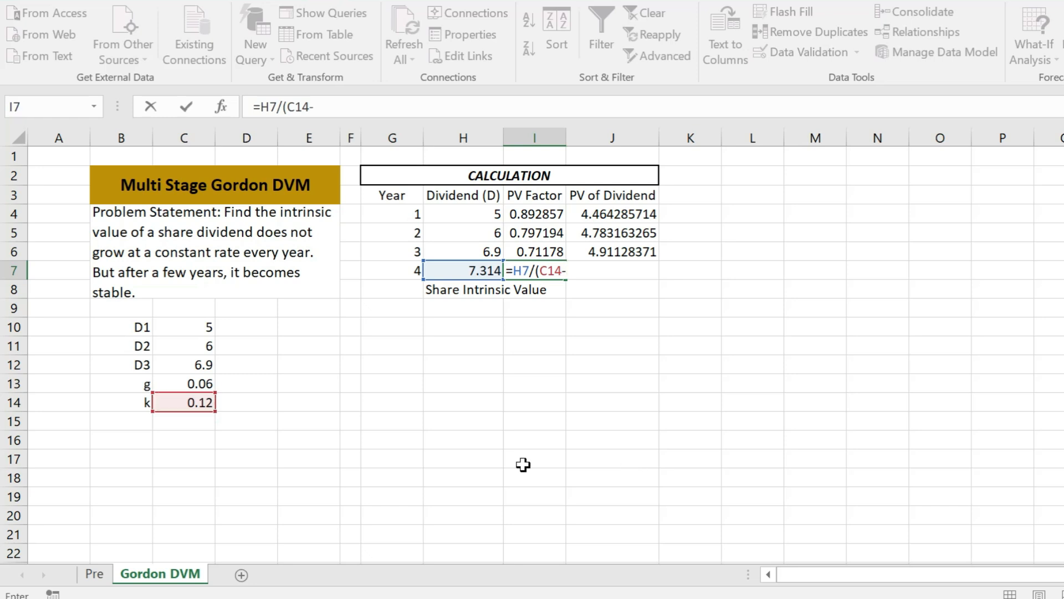
click(206, 383)
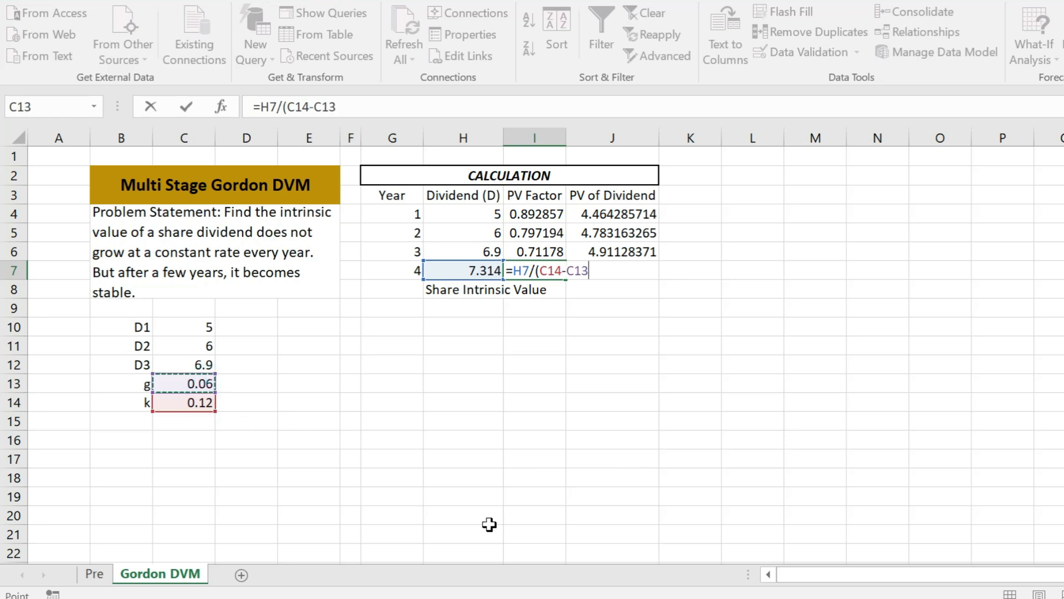
text())
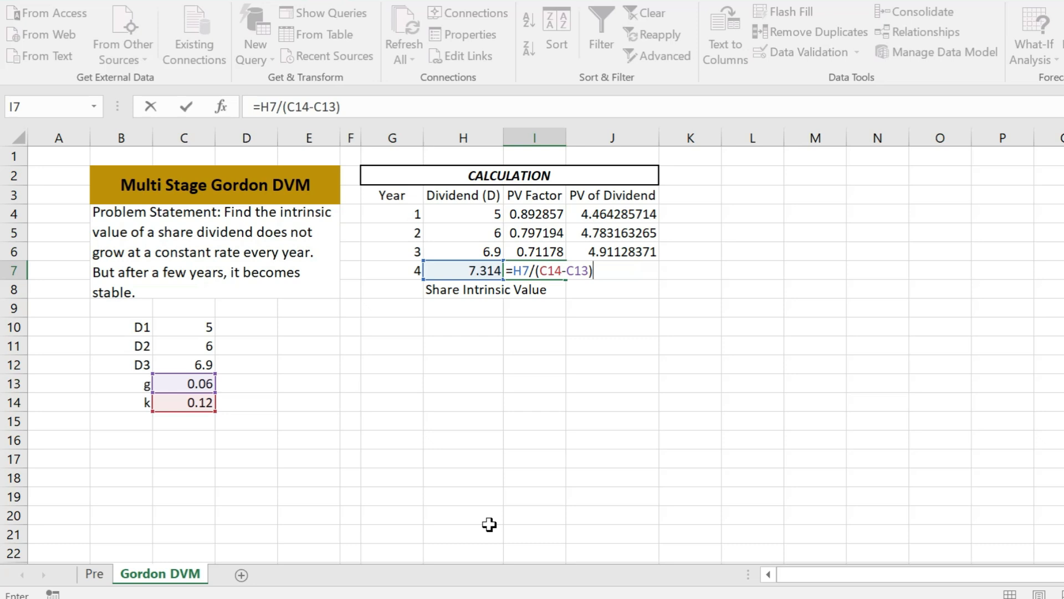
key(Return)
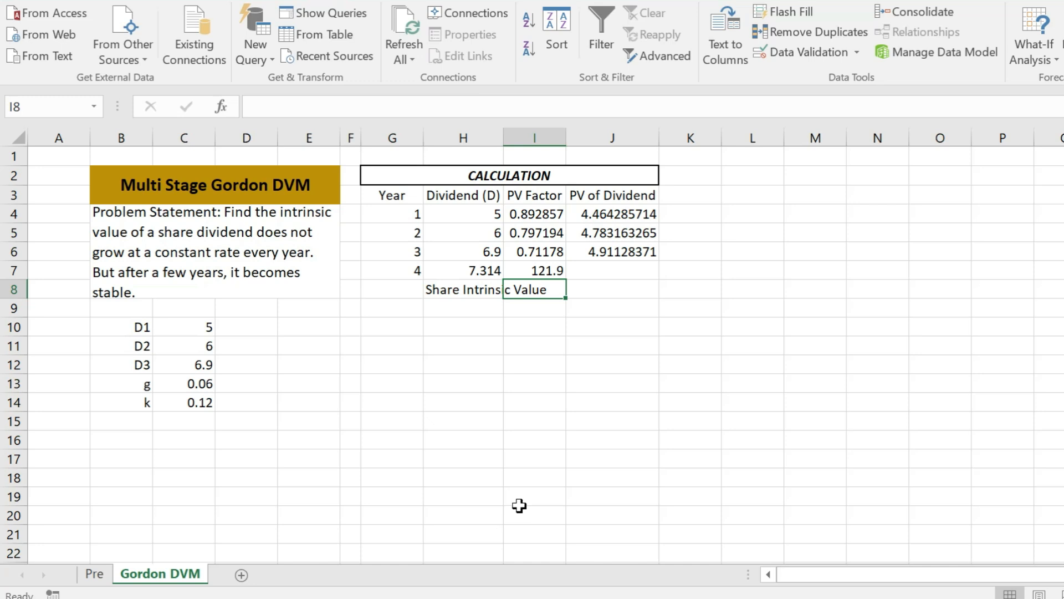
Discount the terminal value in J7 with =I7/(1+C14)^G6
click(616, 271)
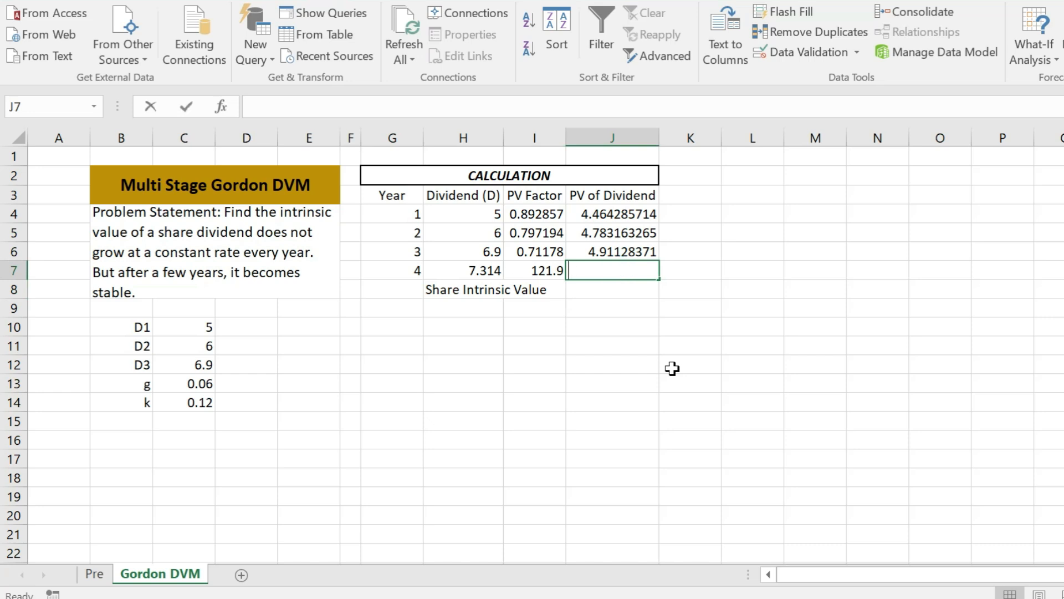
text(=)
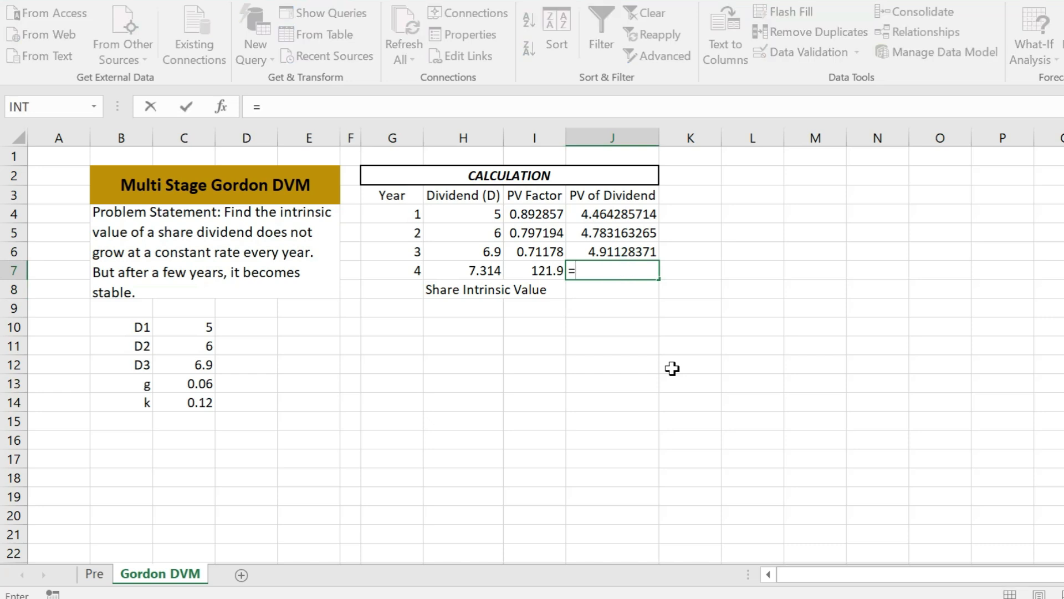
click(541, 271)
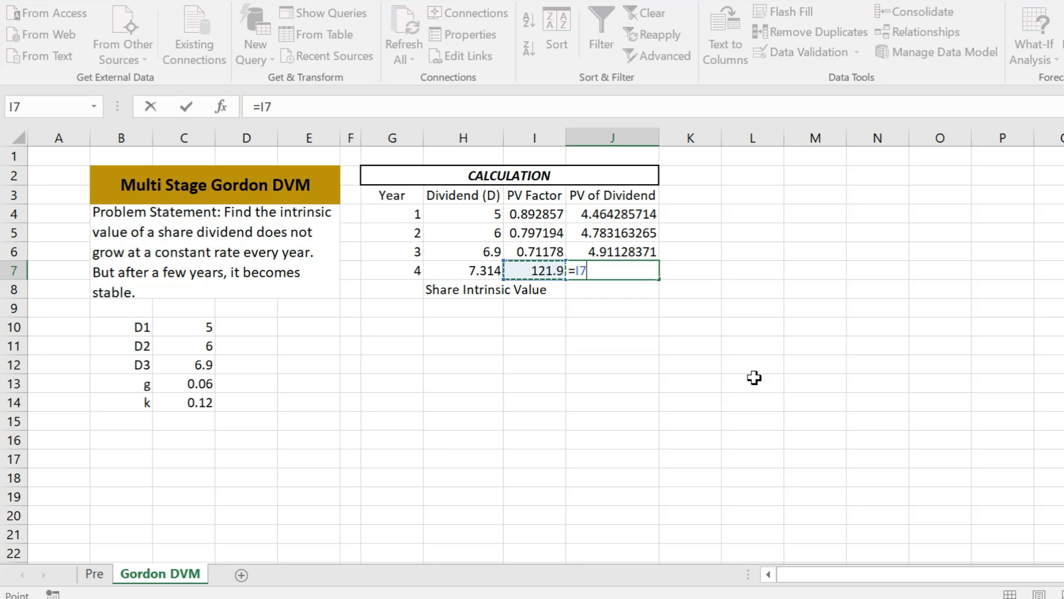
text(/()
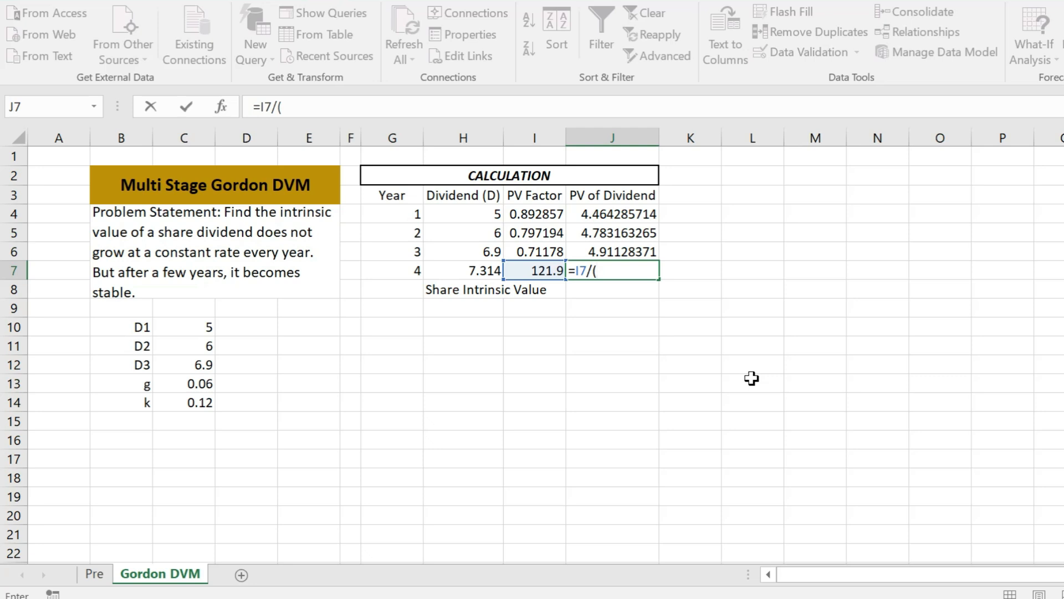
text(1+)
click(192, 406)
text())
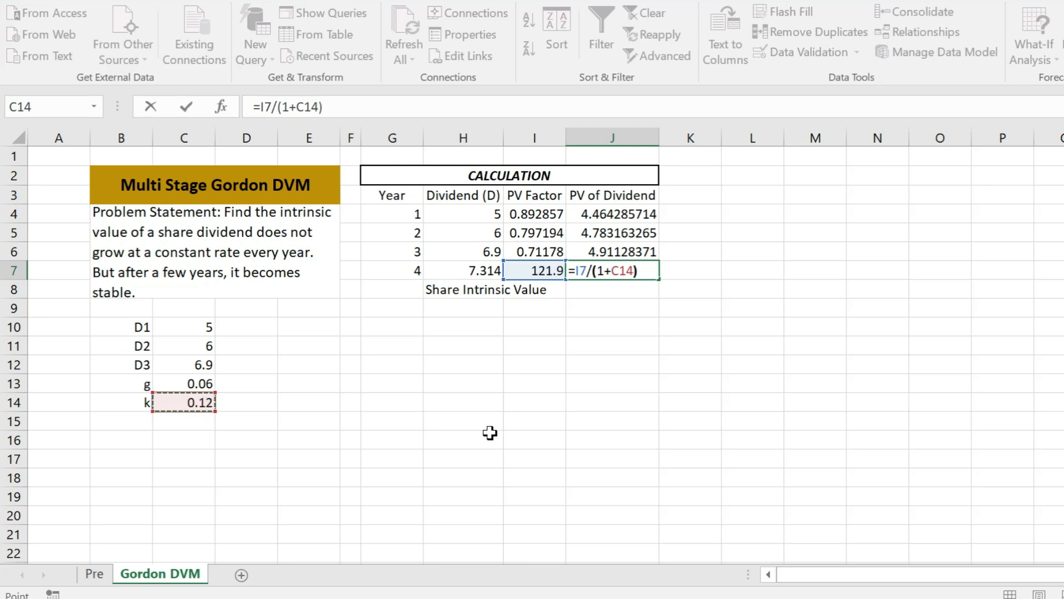
text(^)
click(401, 250)
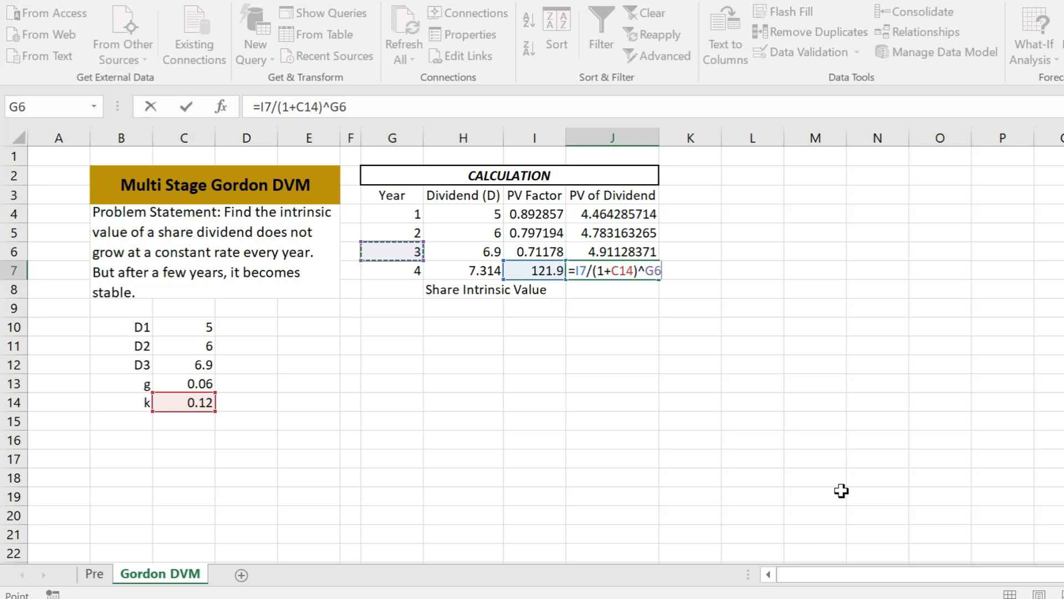
key(ctrl+Return)
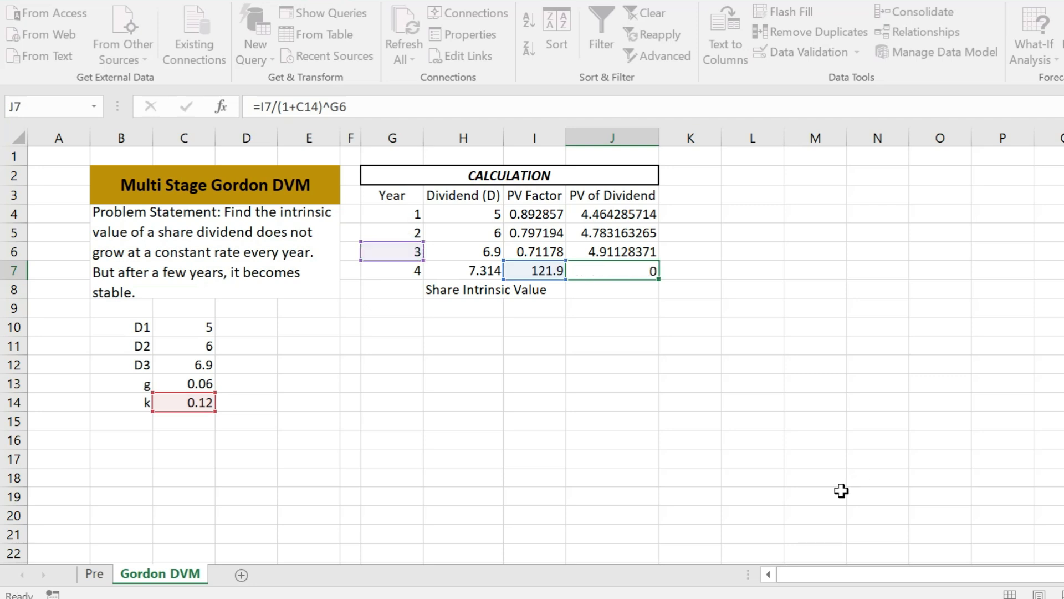
key(Return)
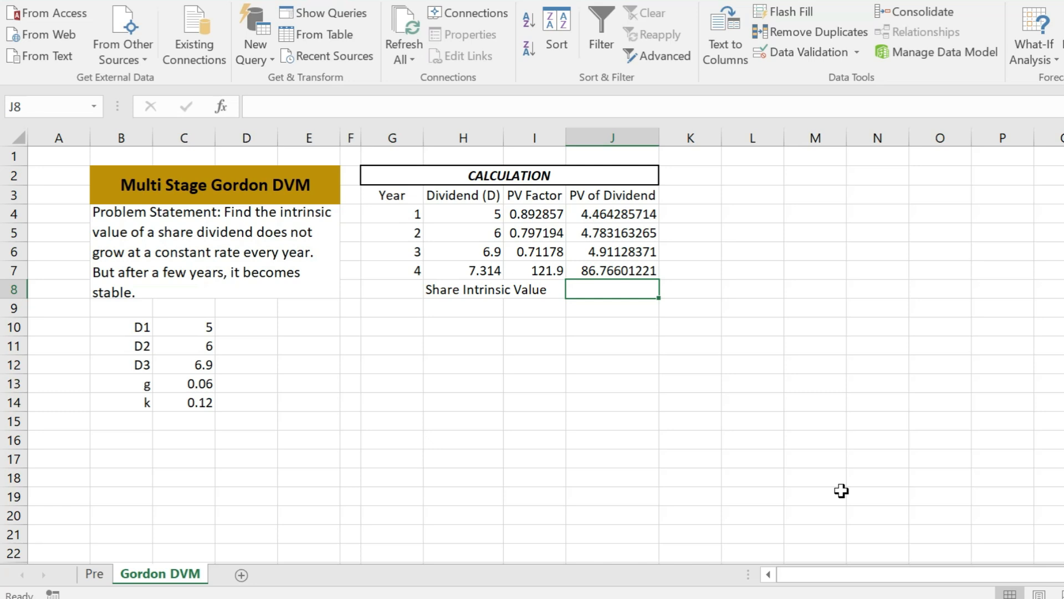
Sum the PV of dividend cells J4:J7 into the Share Intrinsic Value cell J8
text(=)
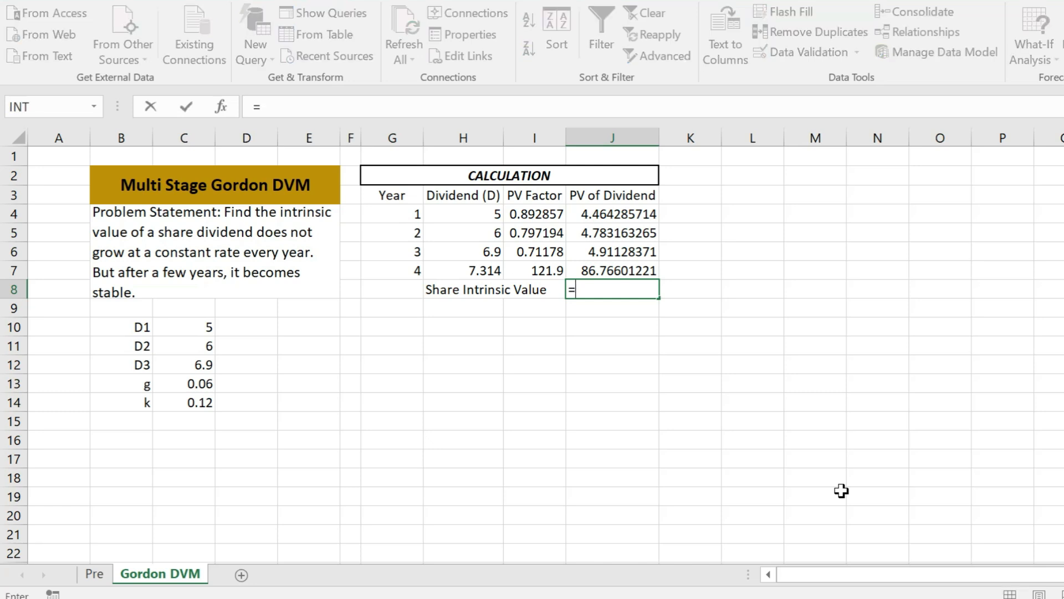
text(sum()
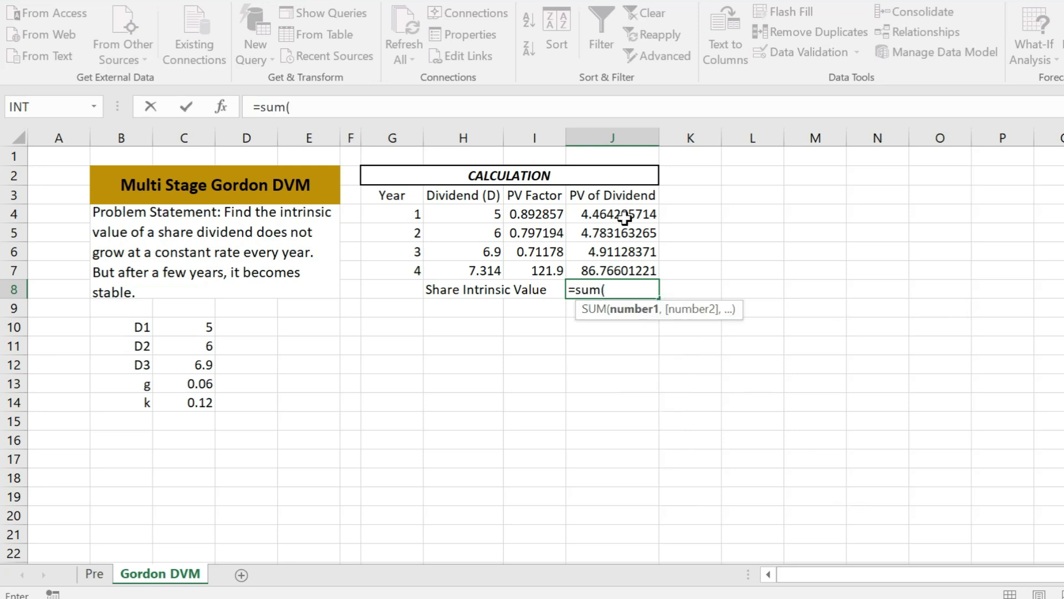
drag(627, 217, 631, 261)
text())
key(Return)
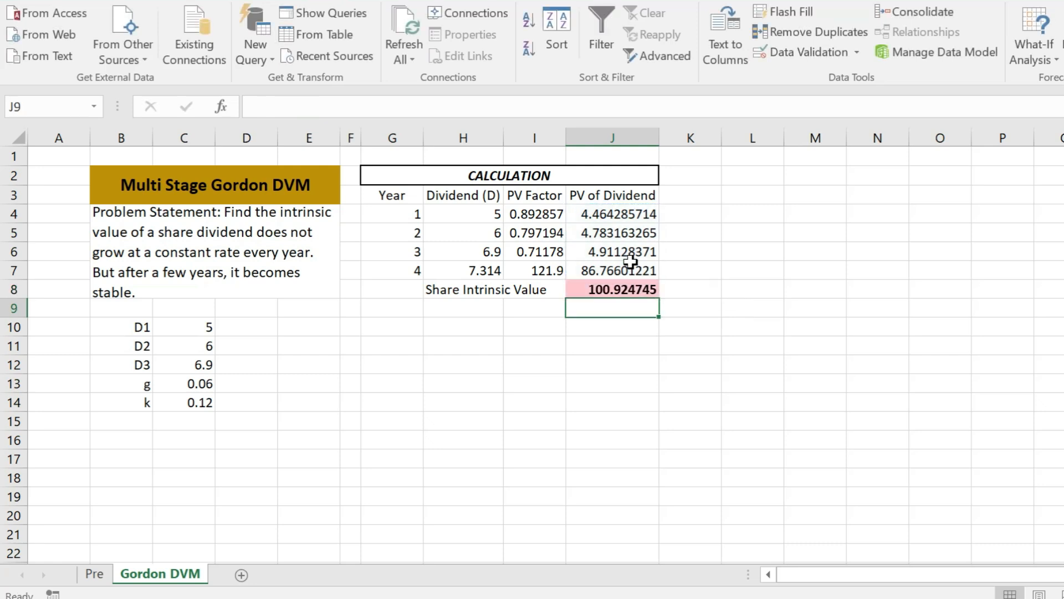